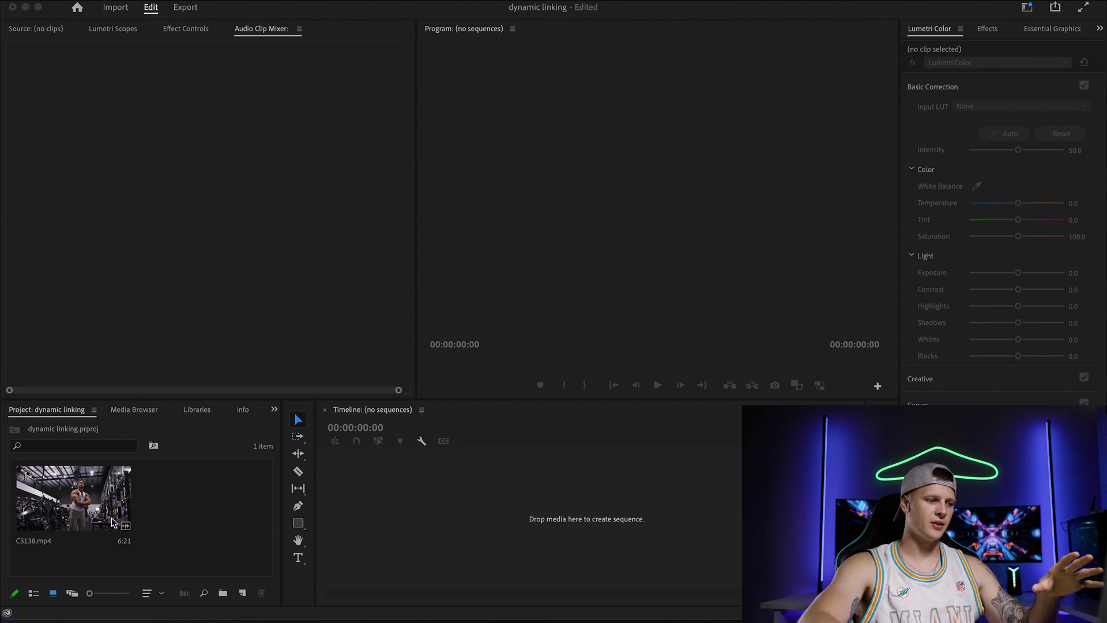
- Build the C3138 sequence from the C3138.mp4 gym clip and scrub through it
drag(86, 502, 413, 504)
drag(127, 493, 372, 508)
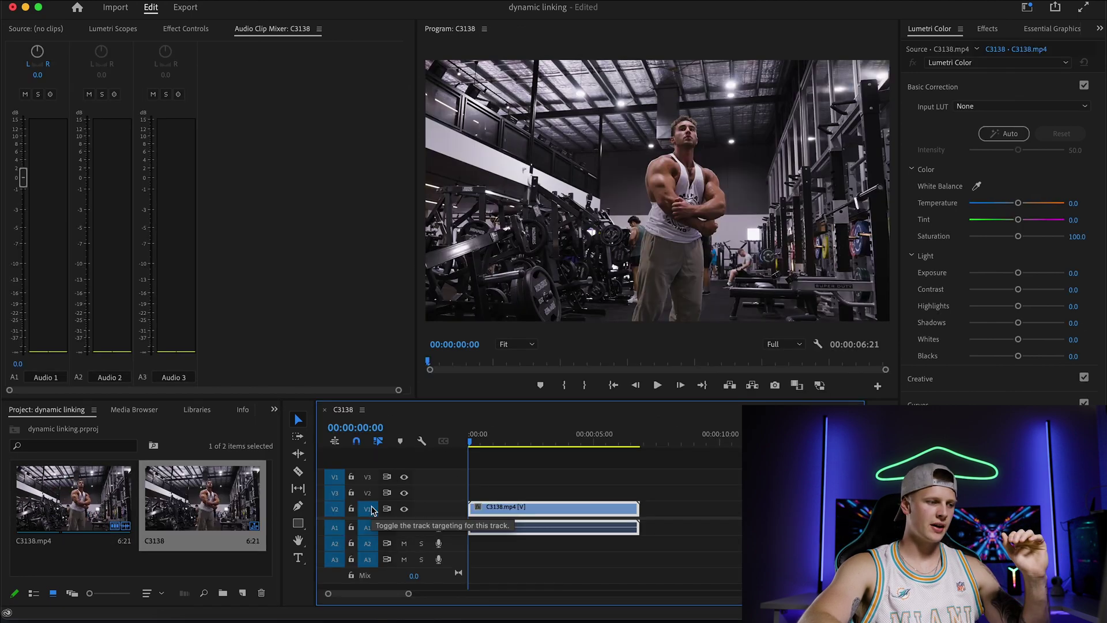
drag(470, 443, 536, 450)
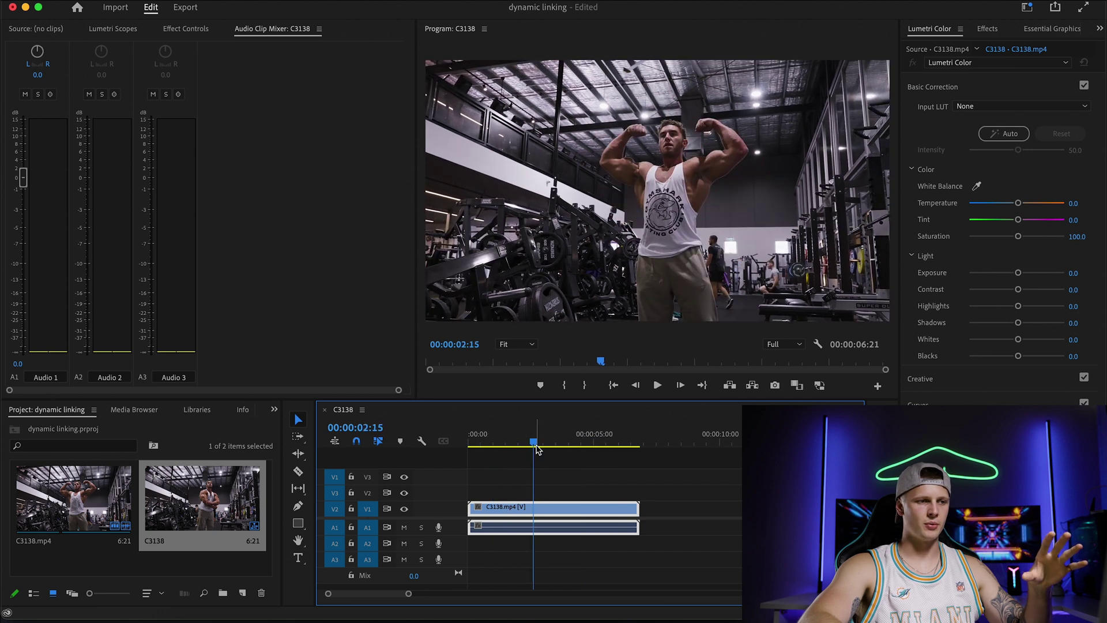
- Replace the C3138.mp4 timeline clip with a new After Effects composition
right_click(555, 511)
scroll(631, 388, down, 10)
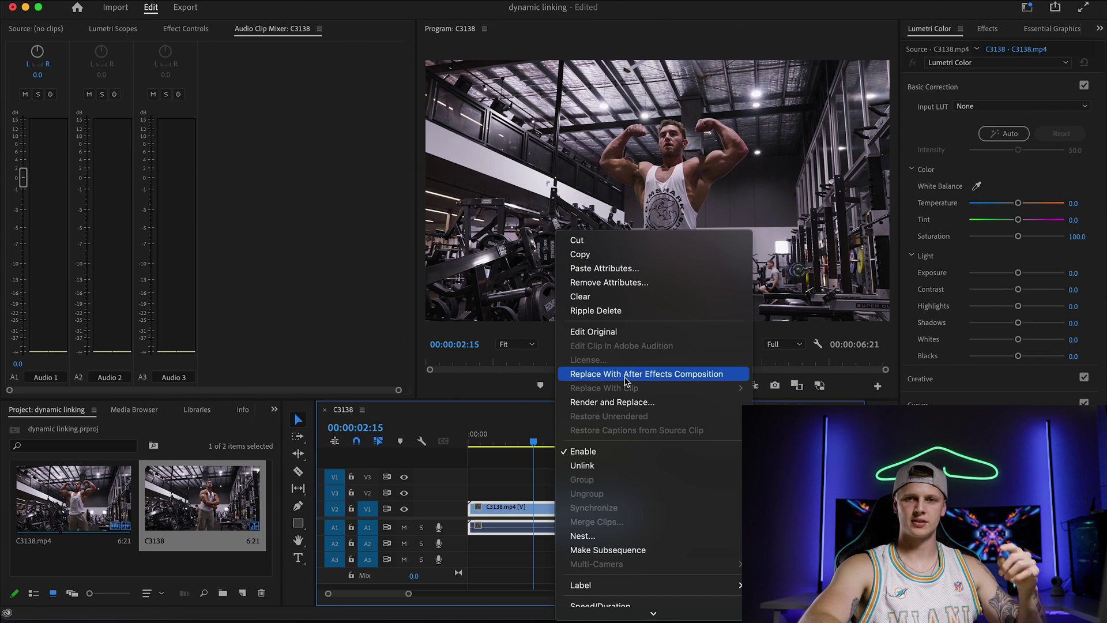
click(625, 374)
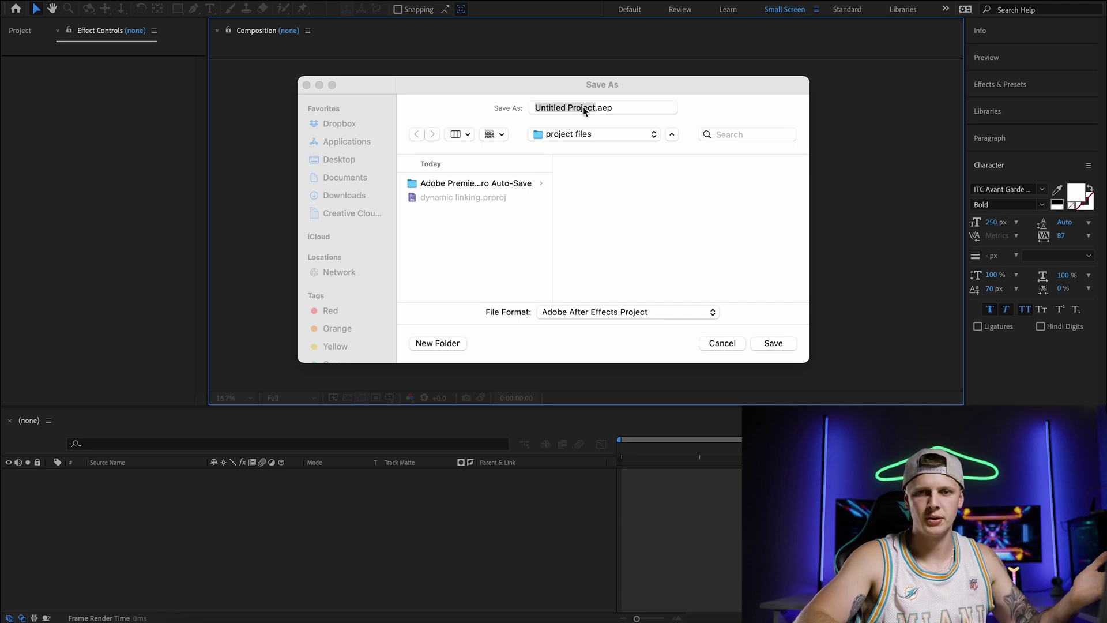
- Name the After Effects project 'bodybuilding after effects shot' and save it
click(526, 109)
text(bodybui)
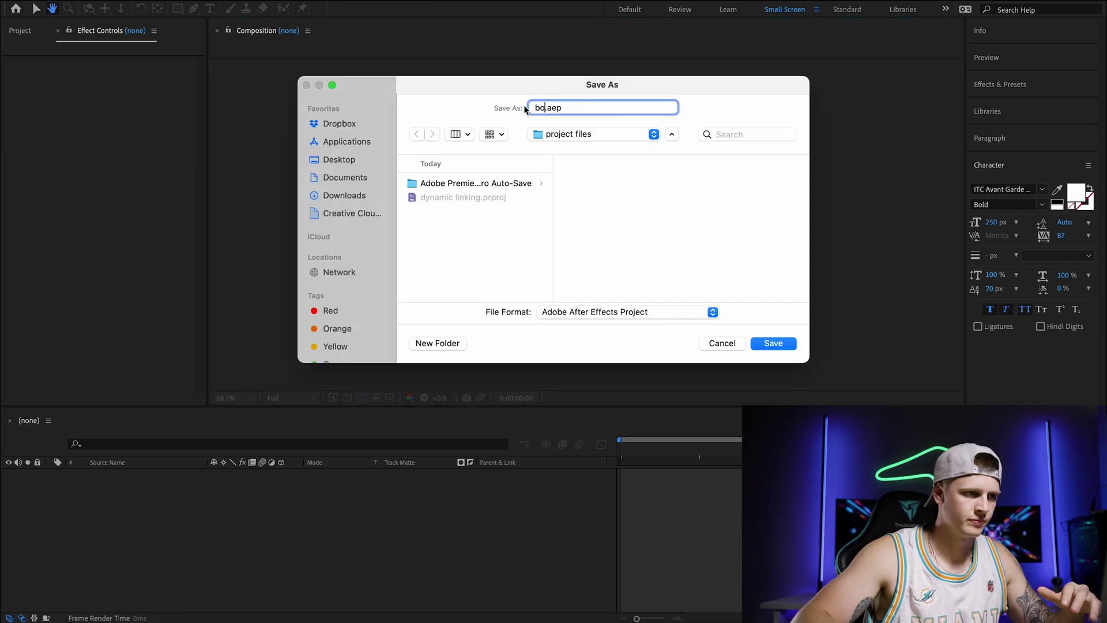
text(lding after ef)
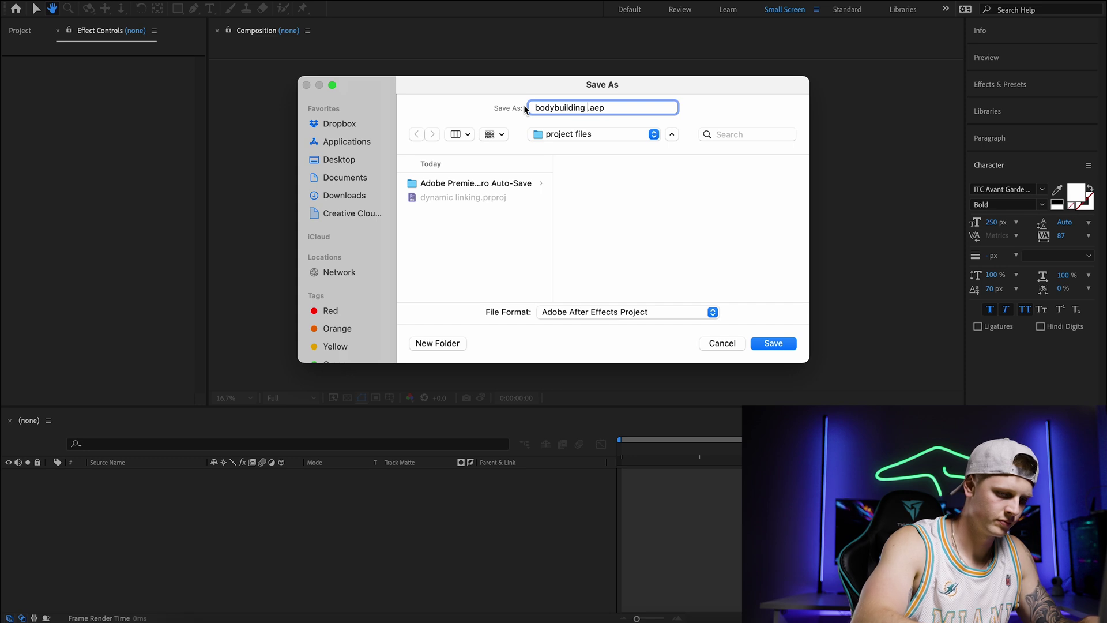
text(fects sh)
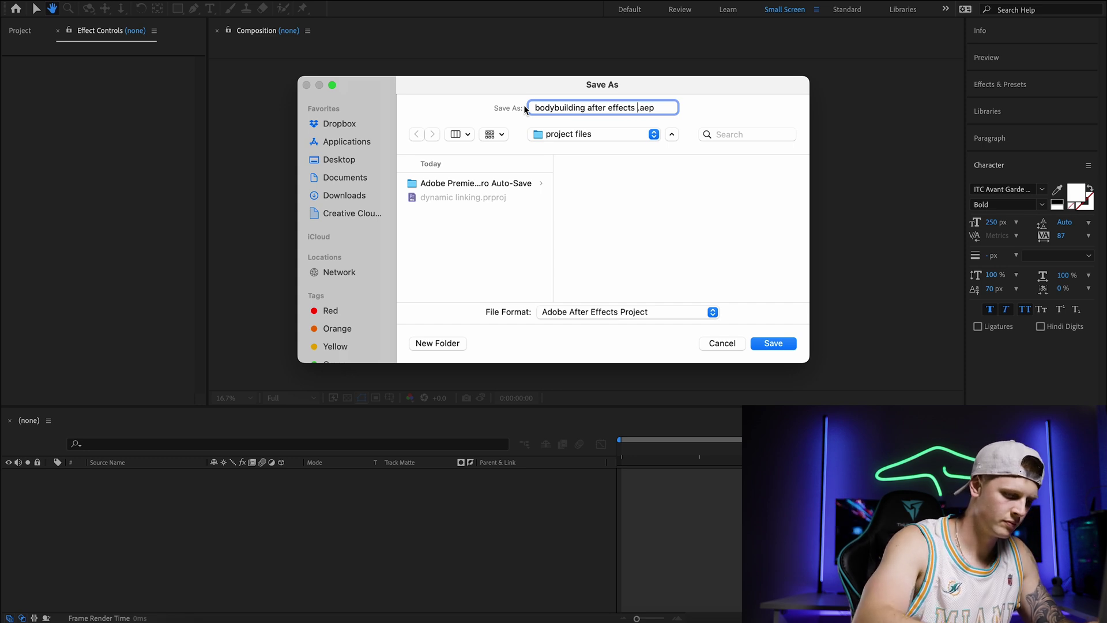
text(ot)
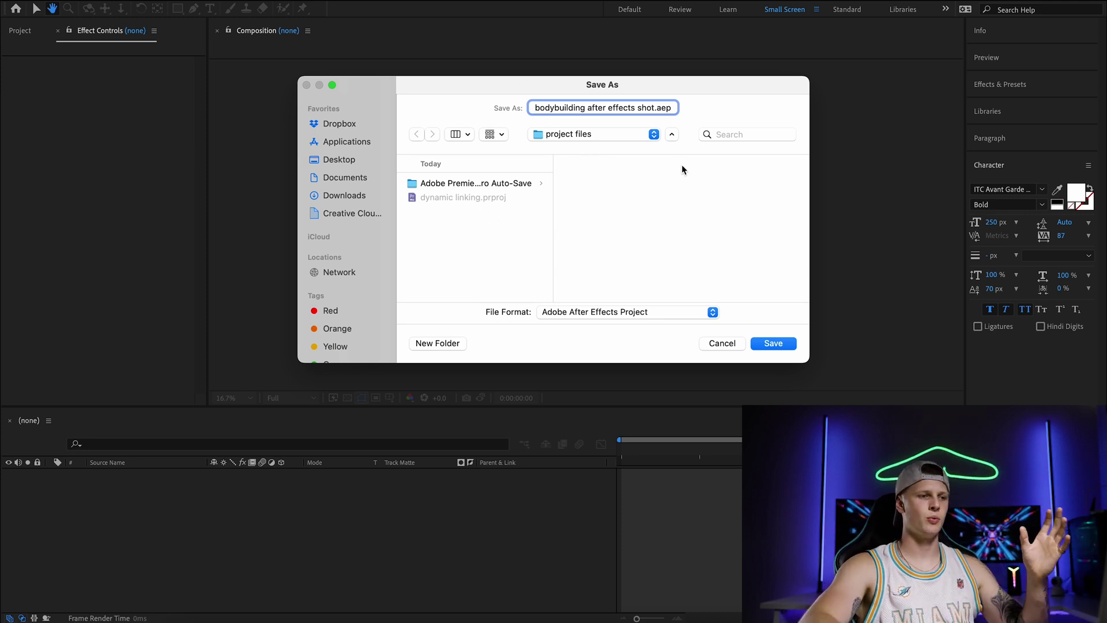
click(771, 344)
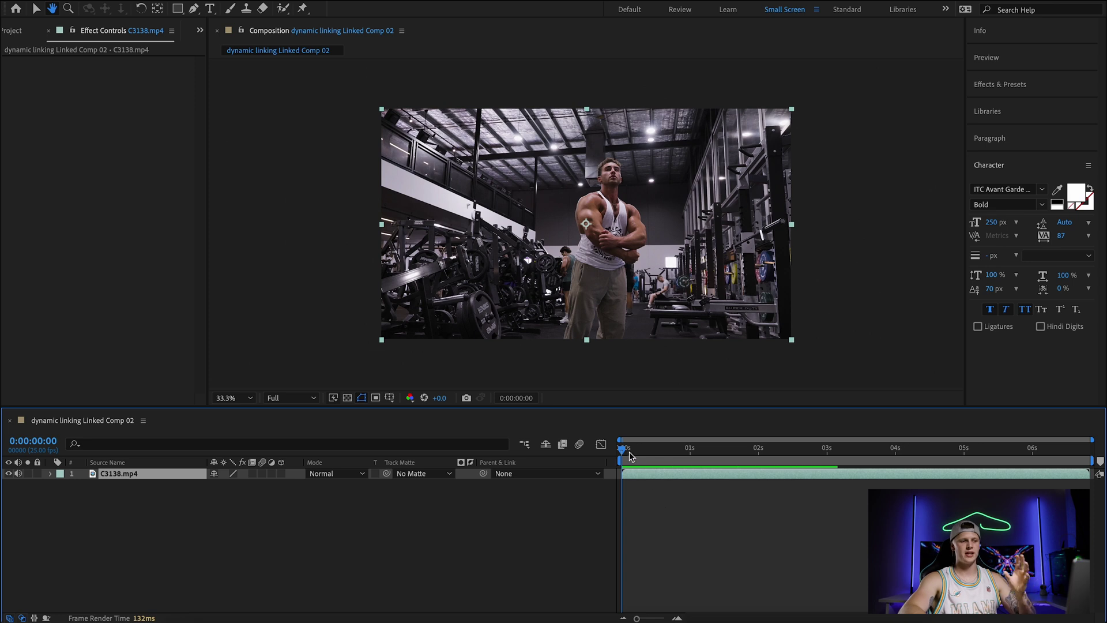
- Play dynamic linking Linked Comp 02 from near its start to preview the gym footage
click(630, 450)
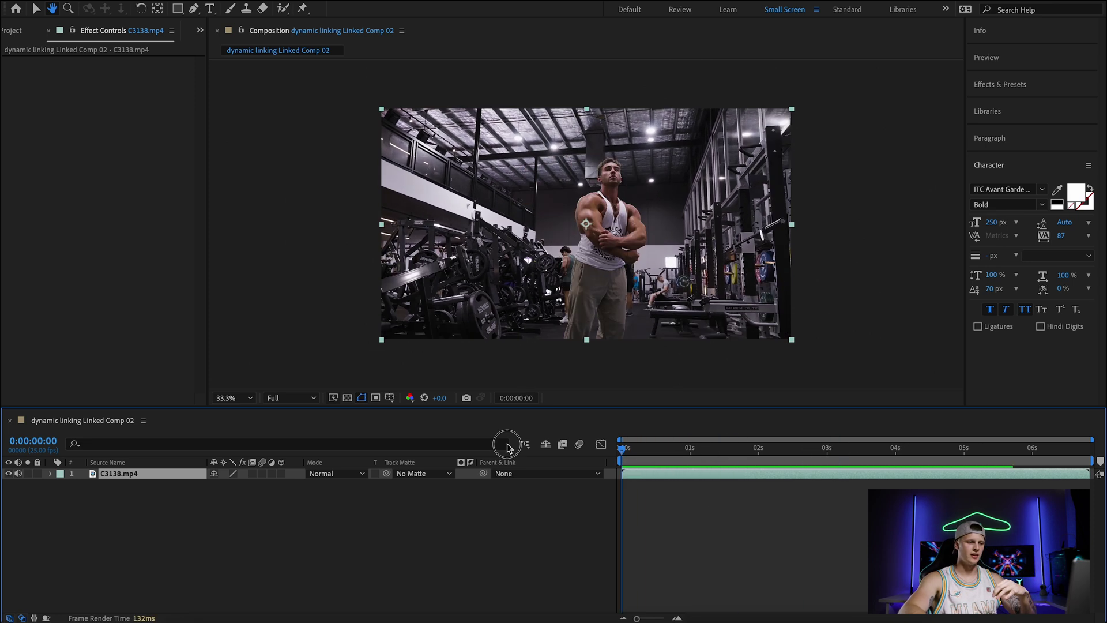
key(space)
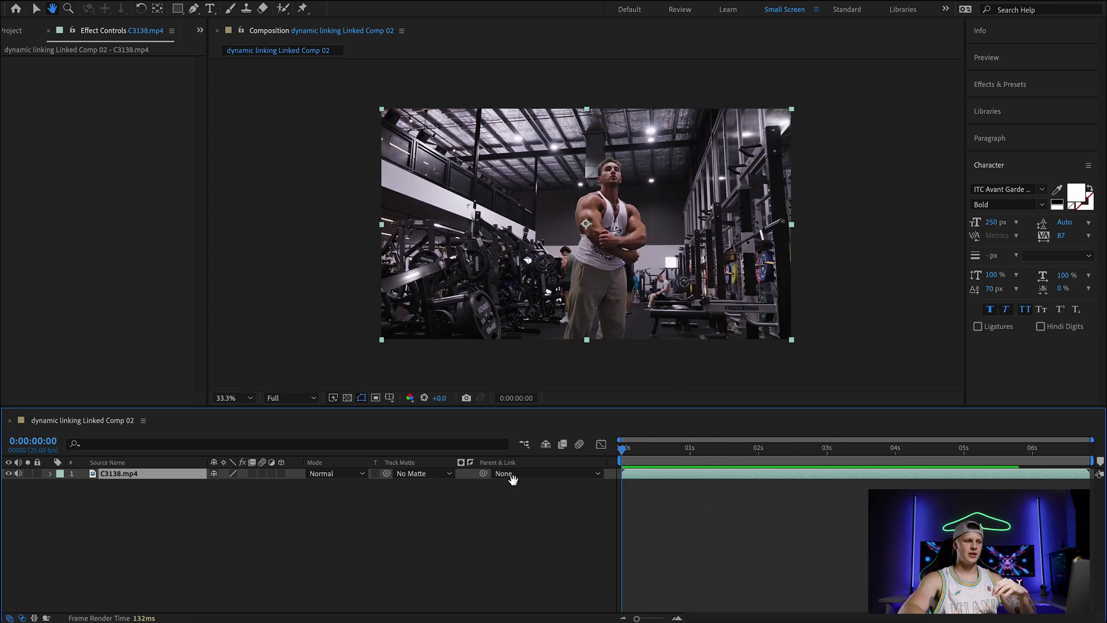
- Add a NEXOTIC text layer over the gym footage and preview it
click(210, 9)
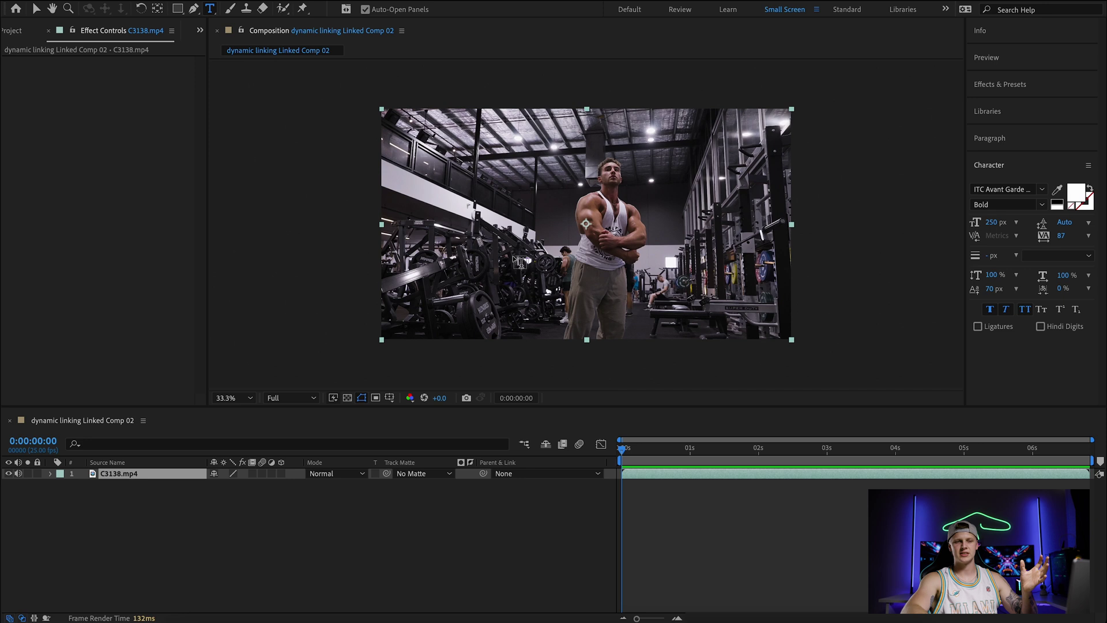
click(518, 239)
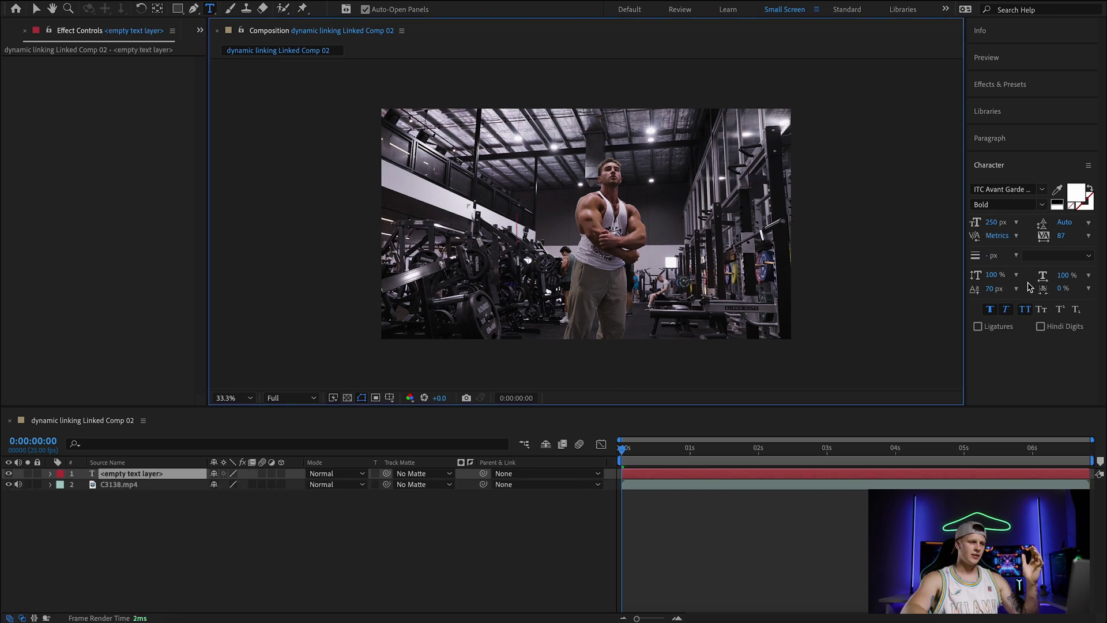
text(NEXOTIC)
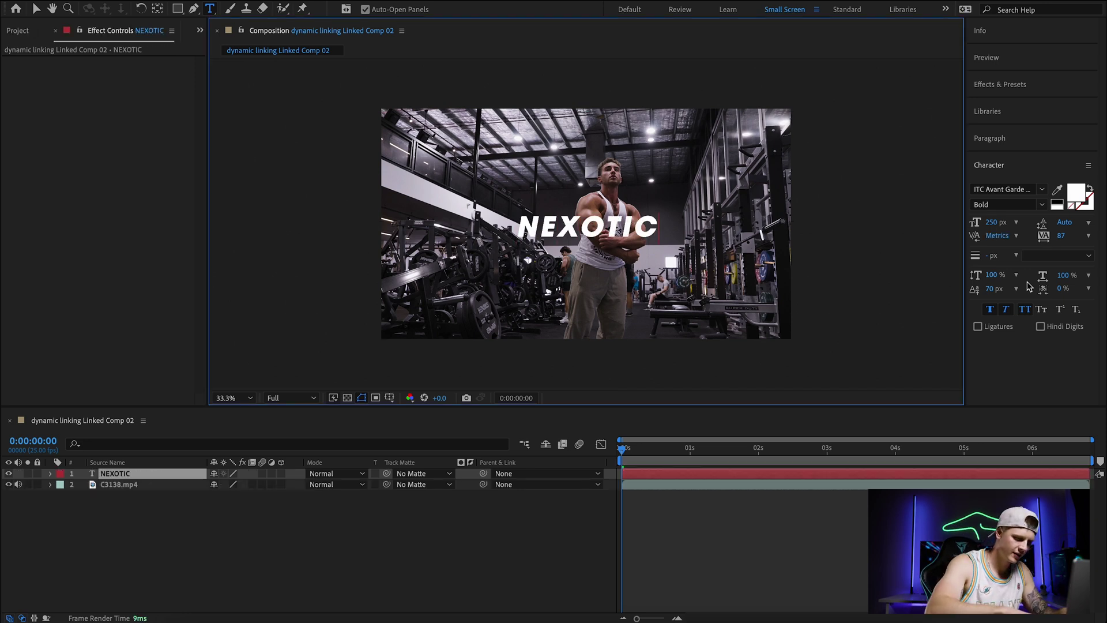
click(571, 531)
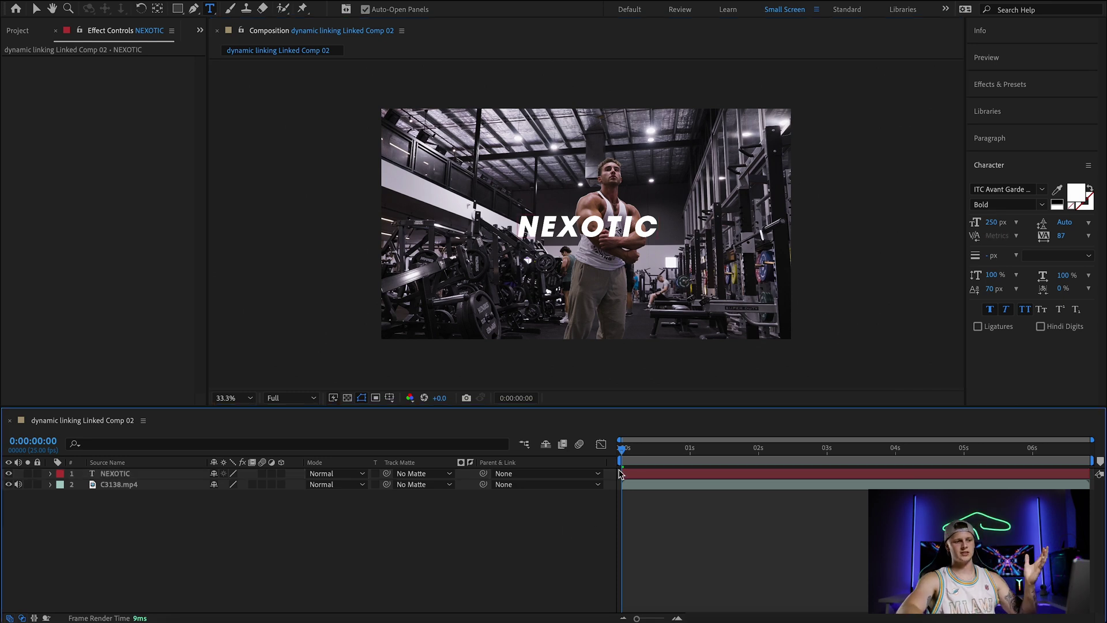
mouse_move(628, 455)
mouse_down()
mouse_move(907, 456)
mouse_move(596, 466)
mouse_move(692, 466)
mouse_move(611, 466)
mouse_move(623, 466)
mouse_up()
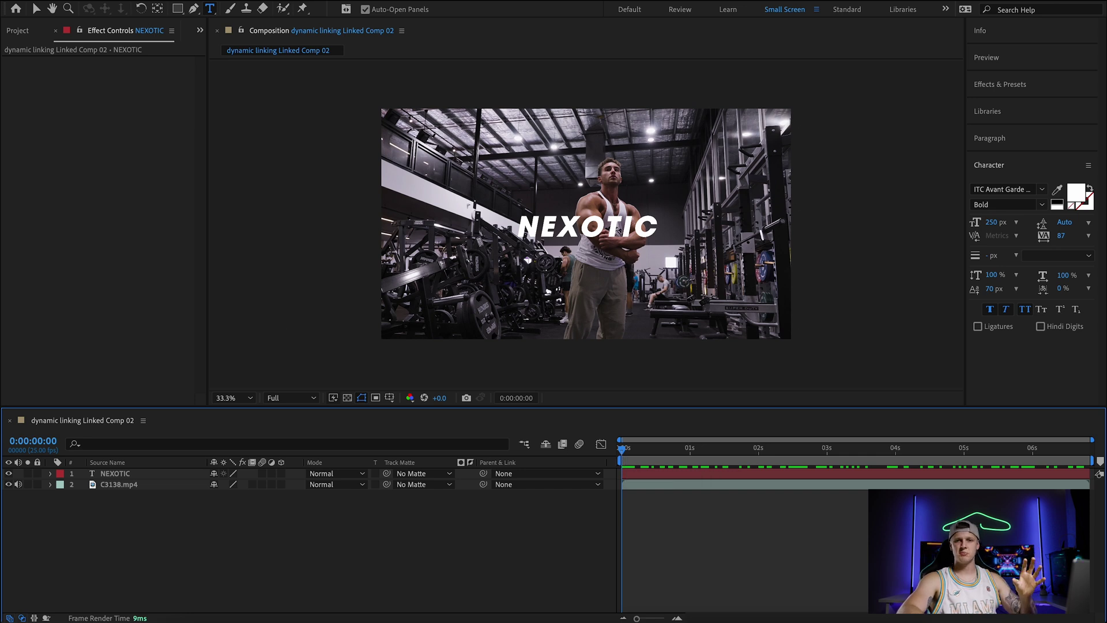
- Save the After Effects project and return to Premiere Pro
click(104, 1)
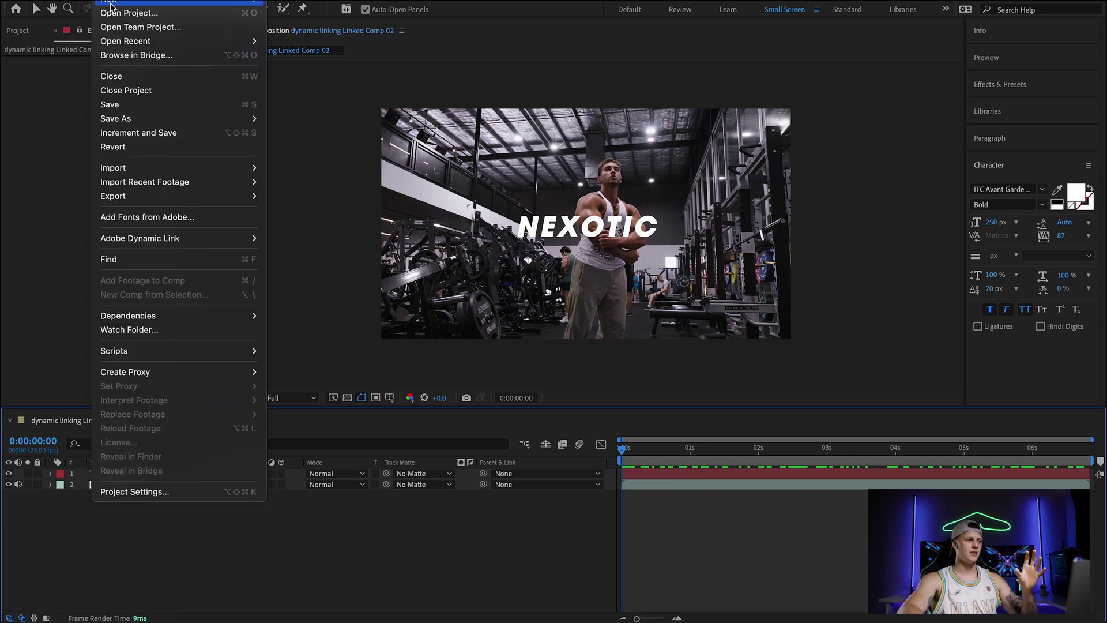
click(118, 105)
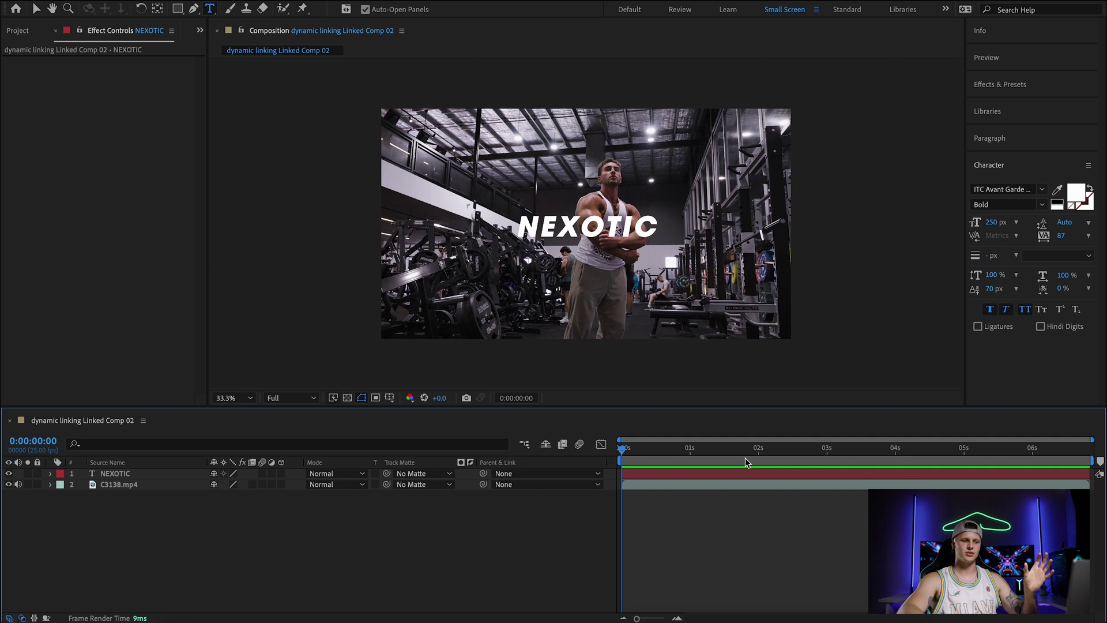
click(708, 619)
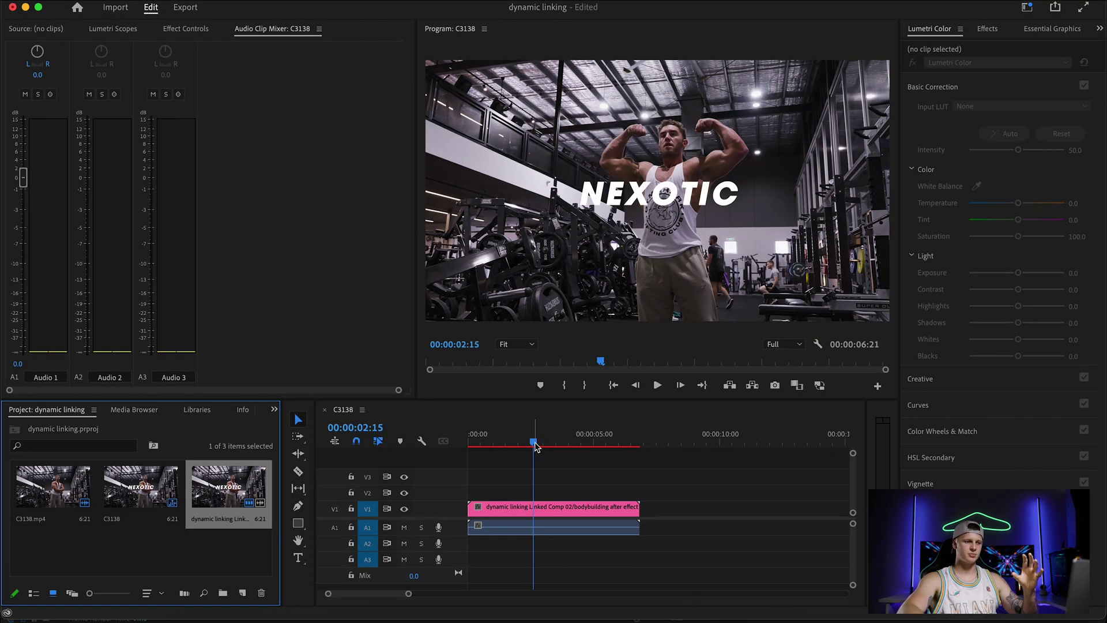
- Scrub the C3138 sequence to review the NEXOTIC title over the linked clip
drag(535, 447, 582, 447)
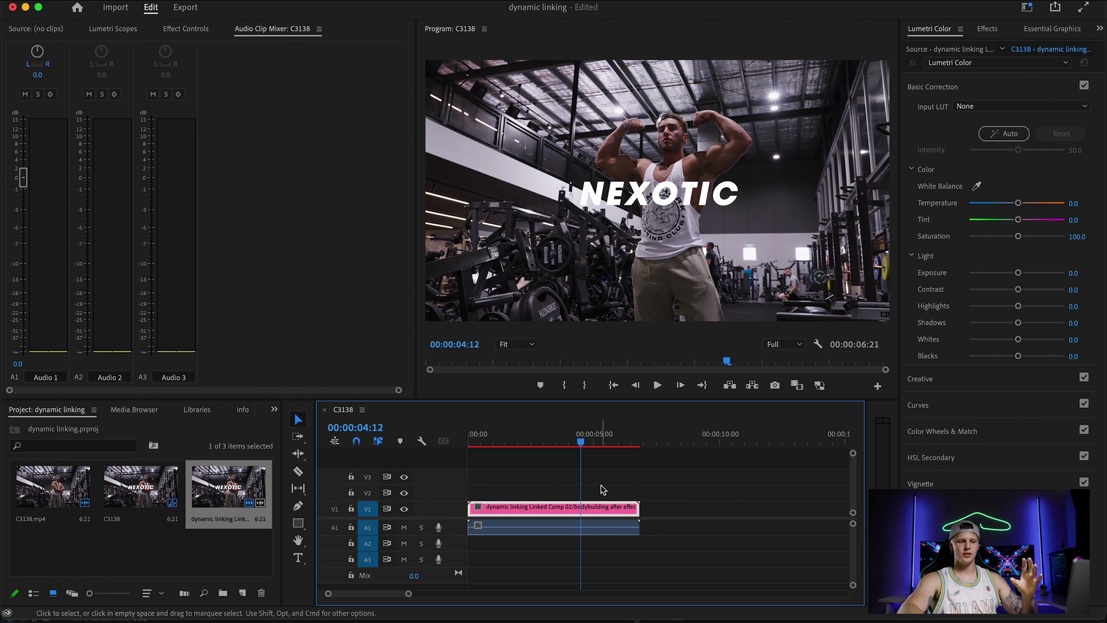
drag(581, 447, 452, 447)
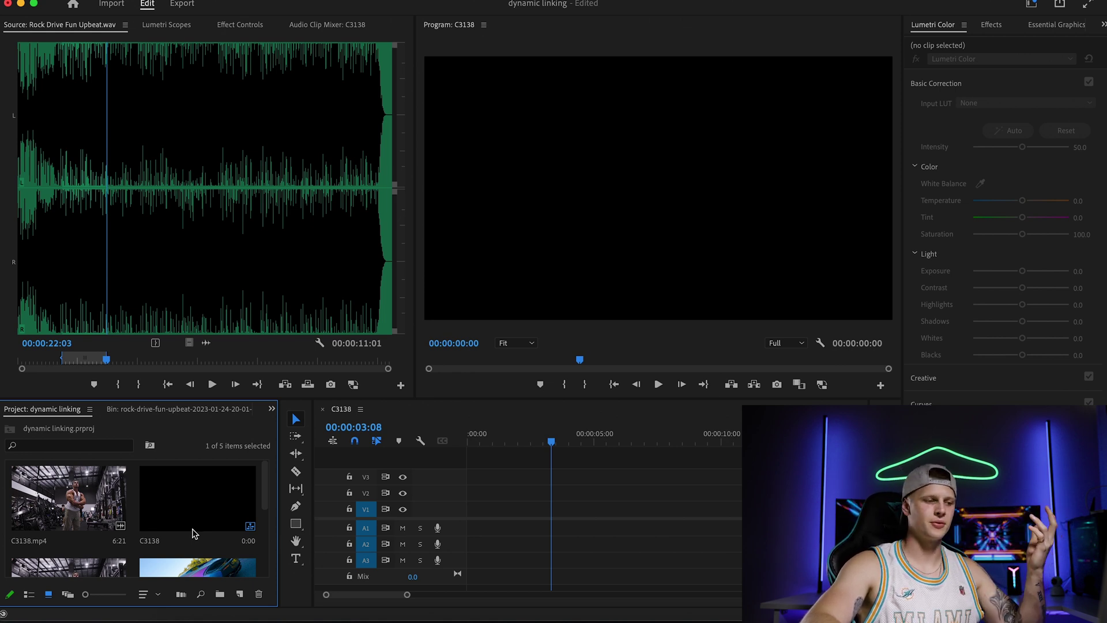
- Place C3138.mp4 and a second clip back-to-back in the sequence
drag(29, 491, 449, 518)
scroll(175, 522, down, 3)
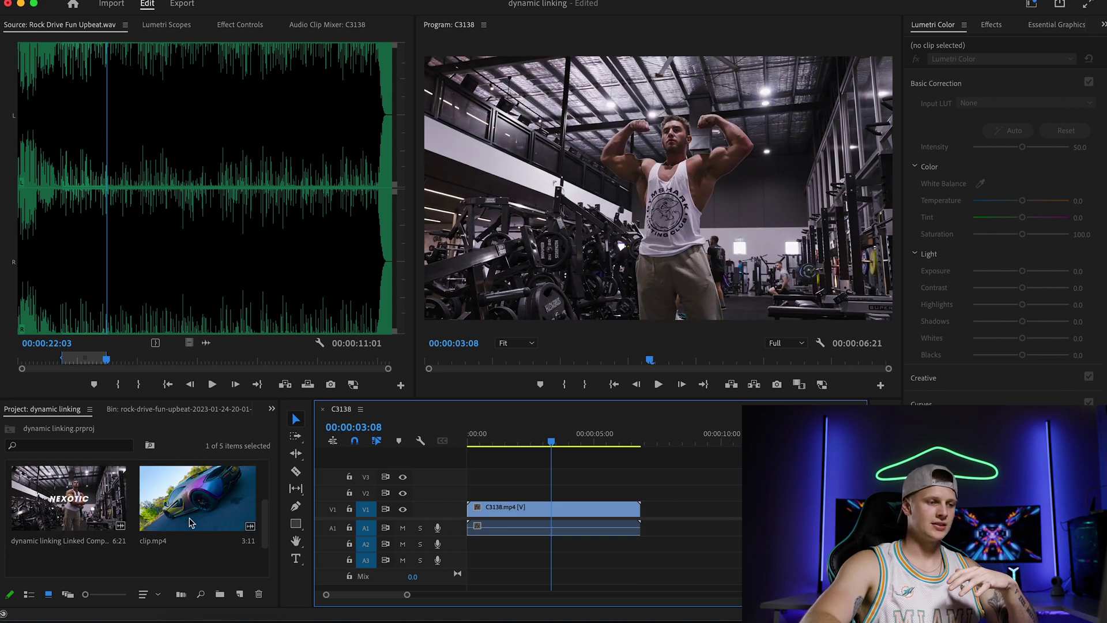
drag(188, 507, 645, 503)
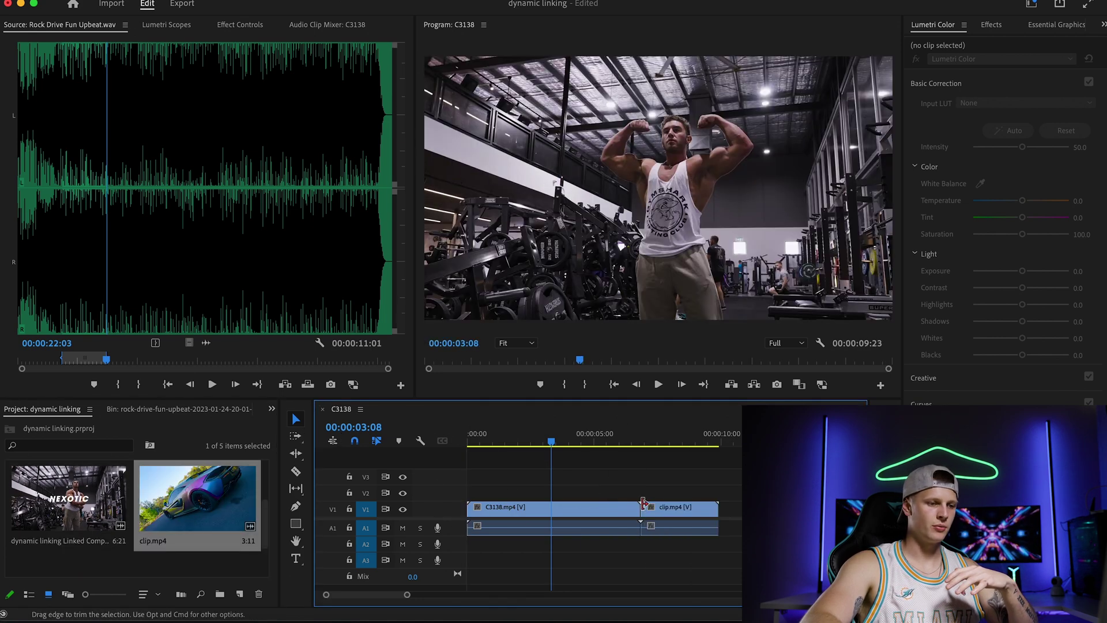
scroll(210, 508, down, 2)
- Add Rock Drive Fun Upbeat music on A2, trimmed to end with the video
double_click(106, 518)
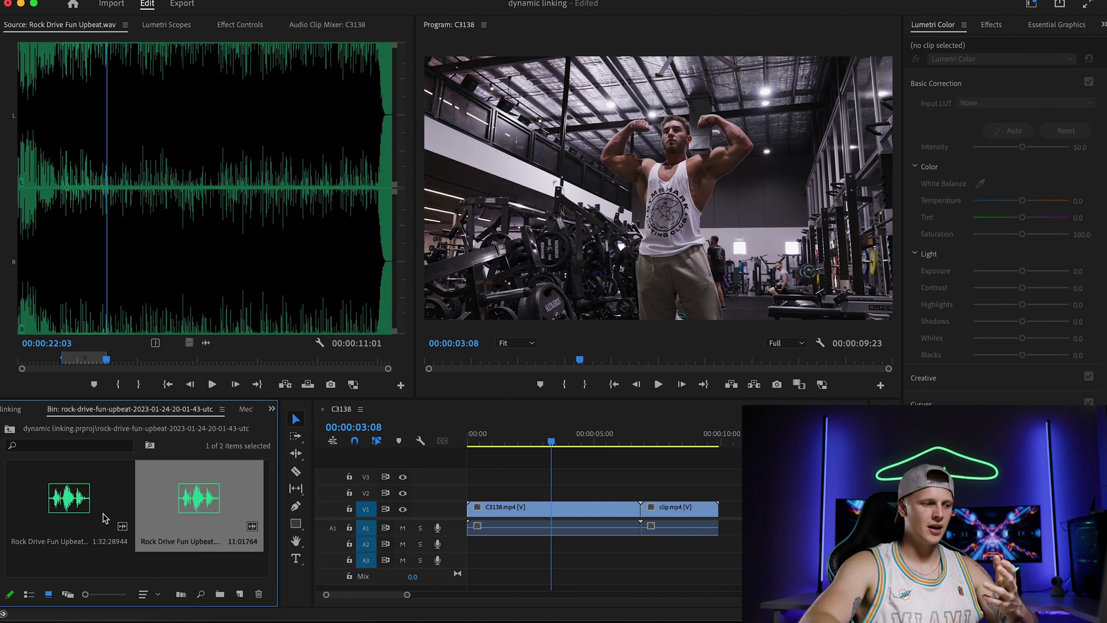
mouse_move(105, 365)
mouse_down()
mouse_move(56, 363)
mouse_move(98, 362)
mouse_up()
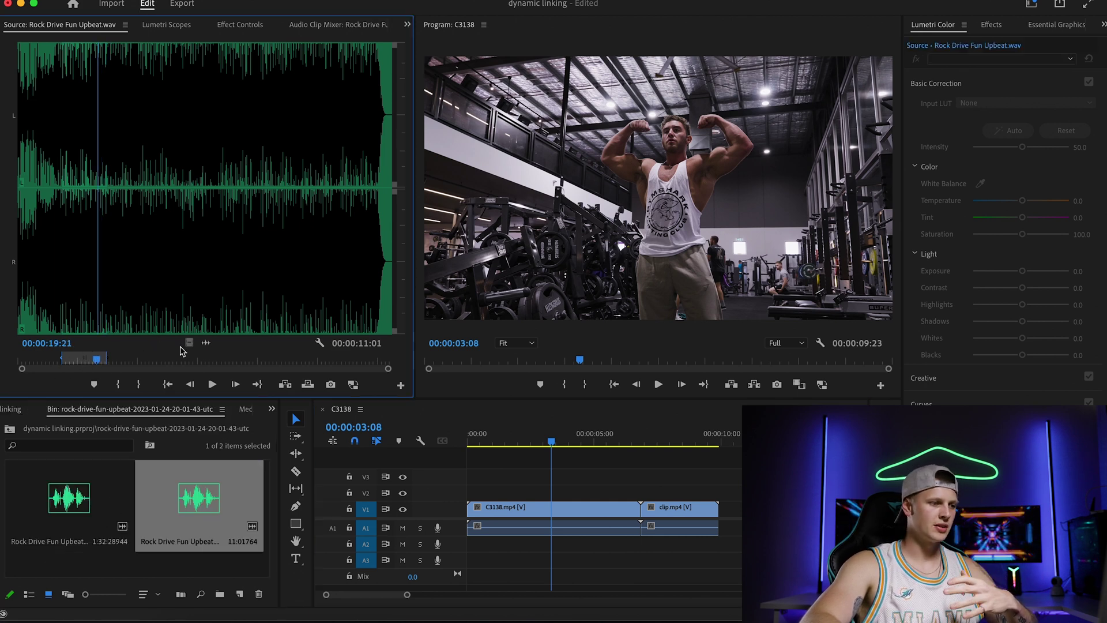
drag(204, 341, 462, 544)
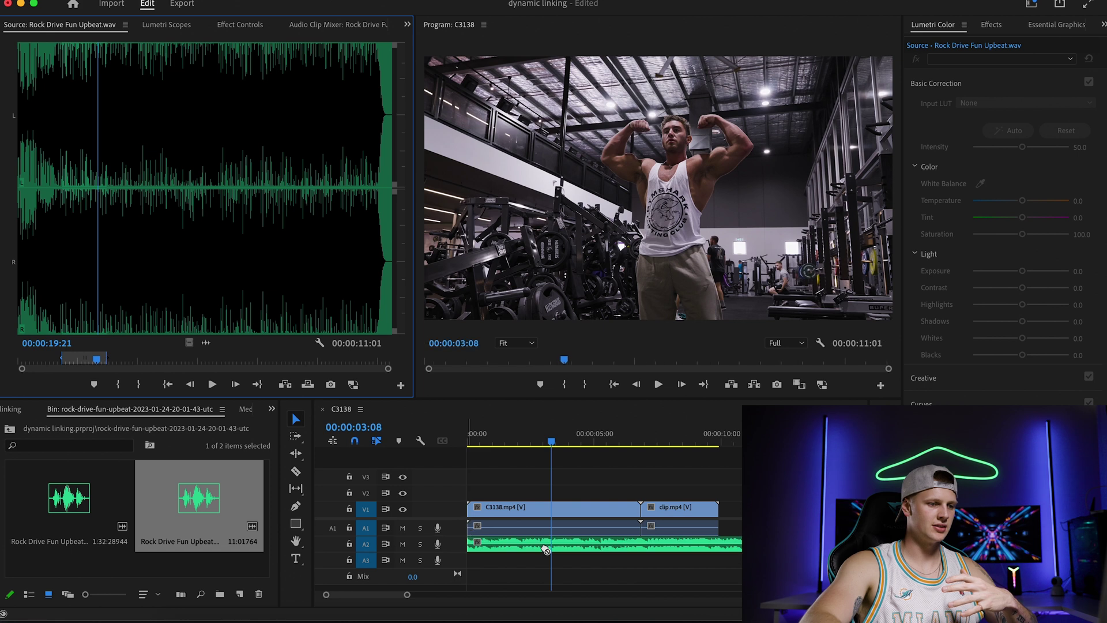
drag(738, 543, 718, 543)
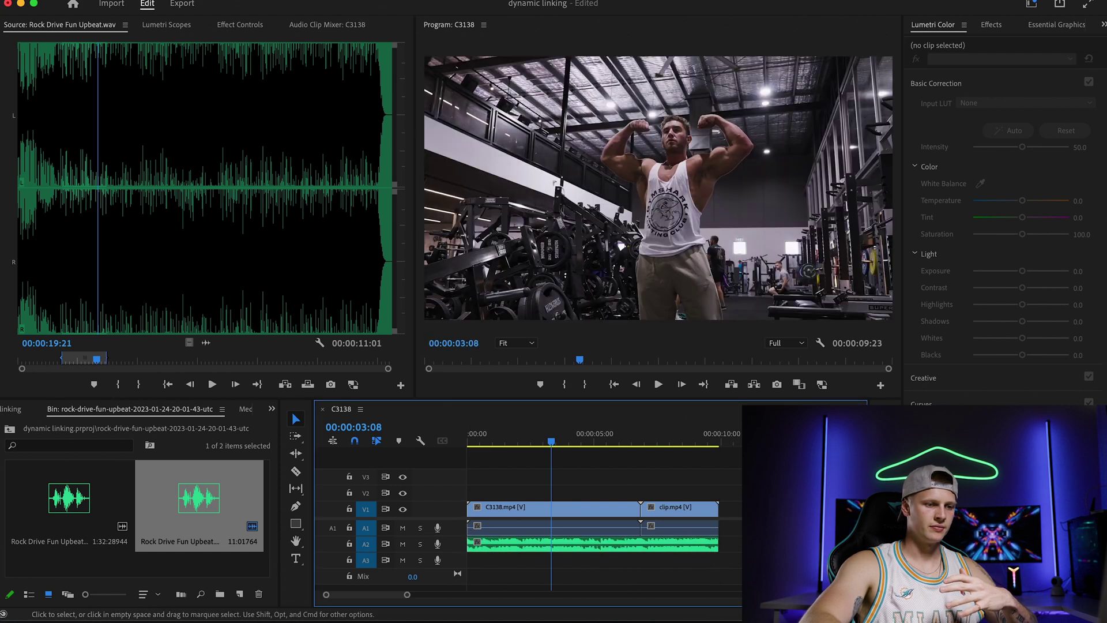
- Replace all selected sequence clips with an After Effects composition
drag(578, 475, 686, 568)
right_click(597, 514)
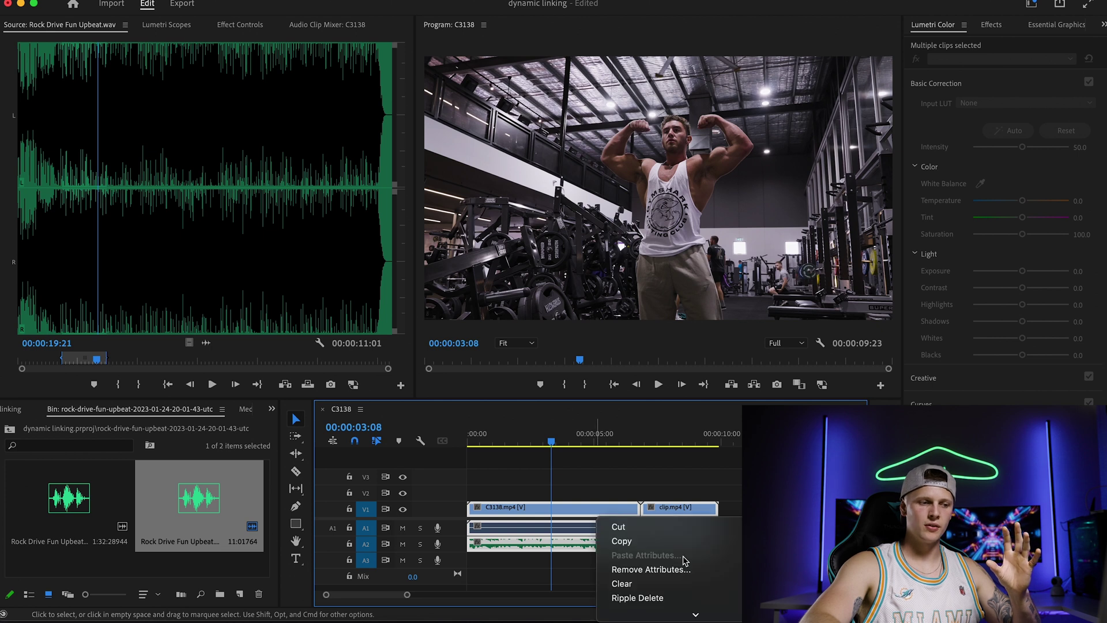
scroll(686, 560, down, 5)
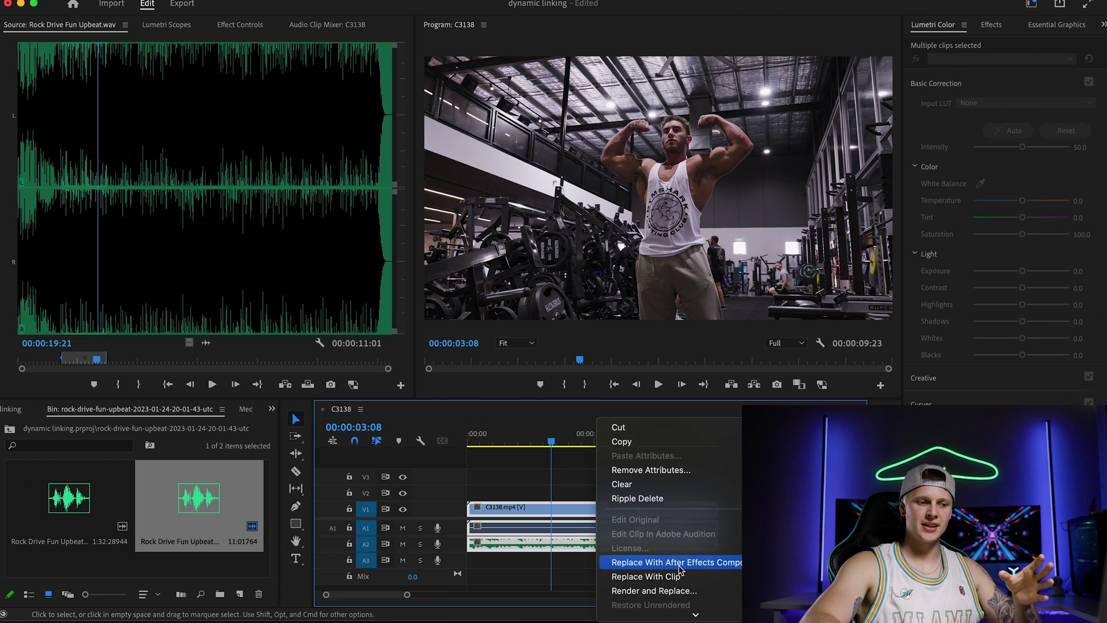
click(679, 565)
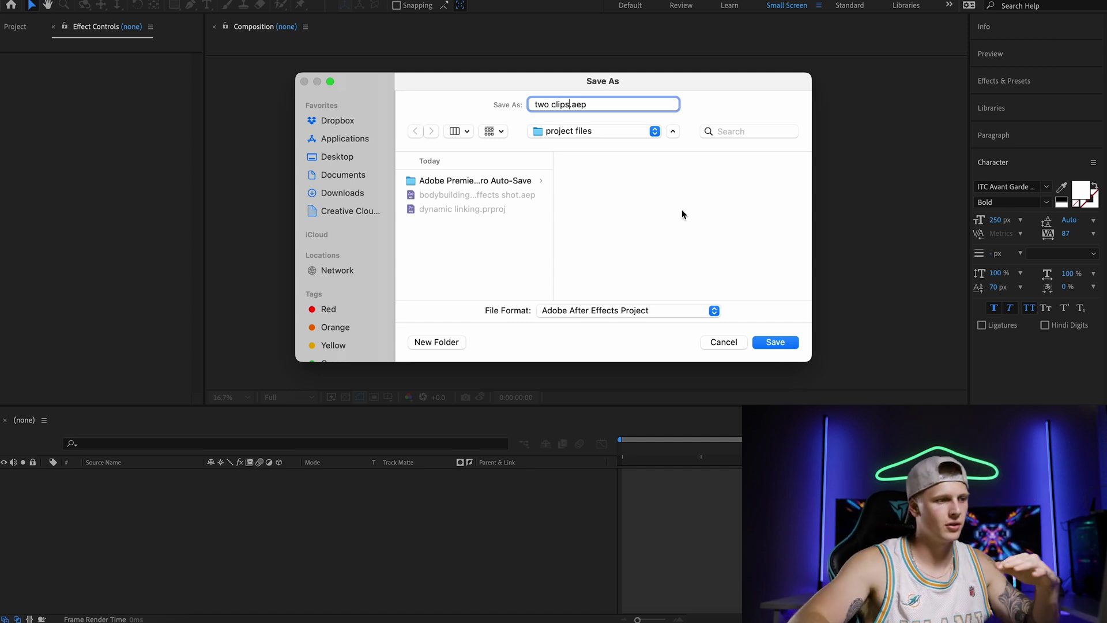
- Save the project as two clips.aep and scrub through Linked Comp 03's two clips
click(775, 344)
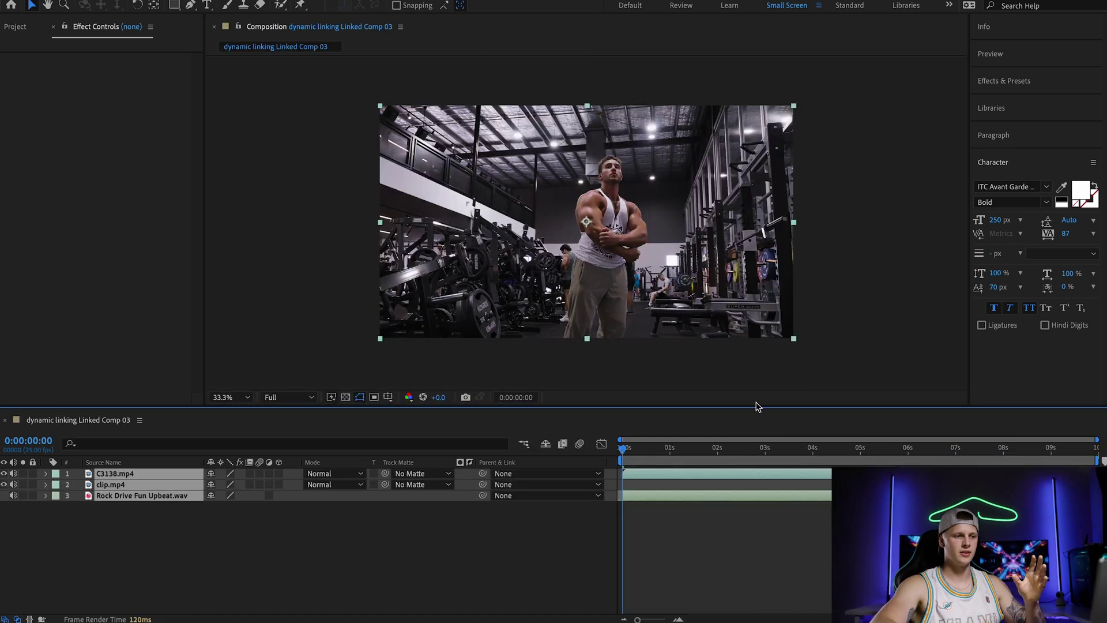
click(681, 453)
drag(681, 452, 825, 450)
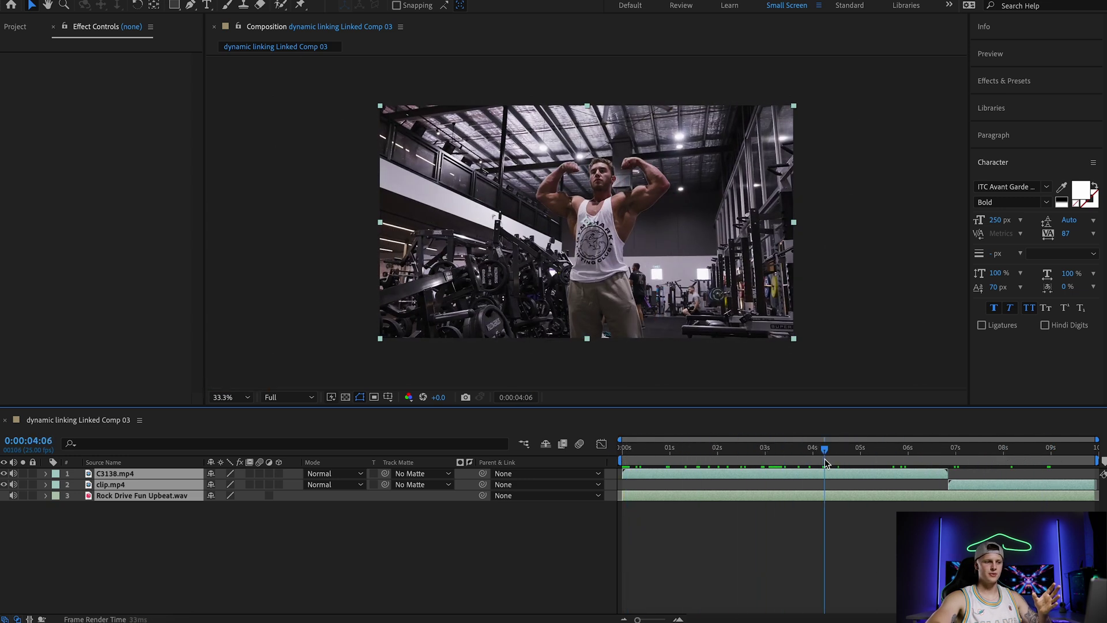
- Inspect the Rock Drive audio, clip.mp4 car and C3138.mp4 gym layers, previewing each clip
click(223, 531)
click(116, 497)
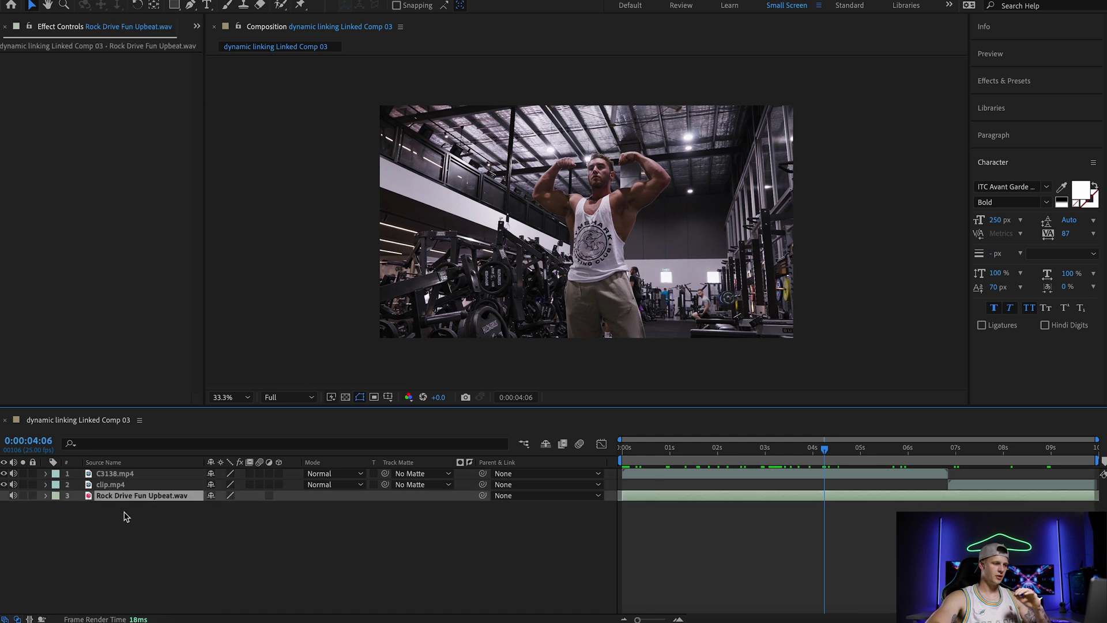
click(124, 487)
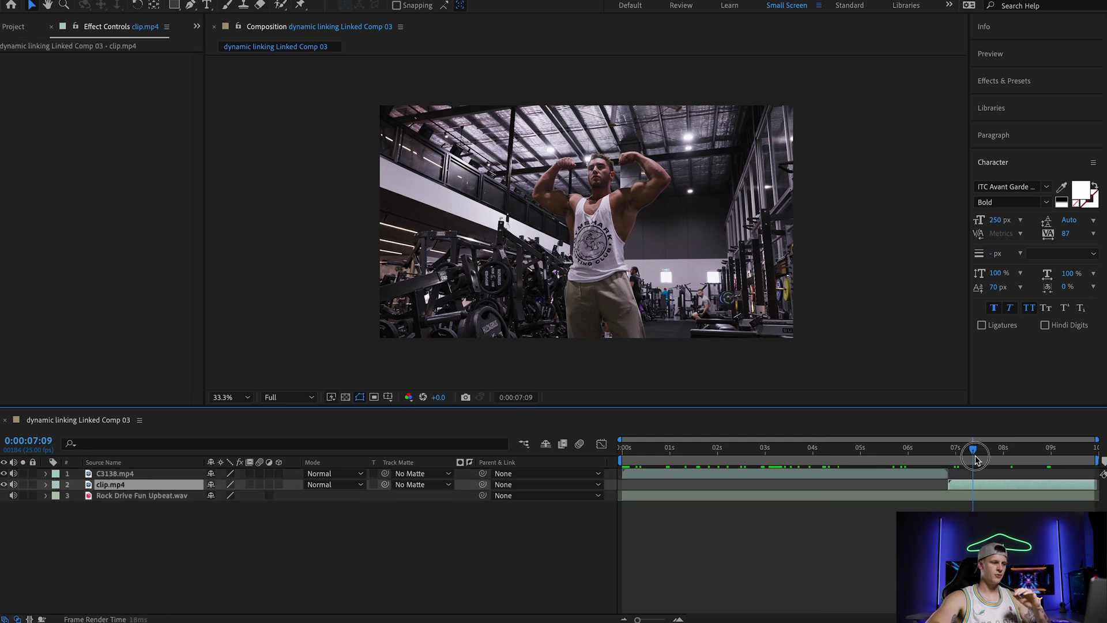
drag(976, 460, 1009, 457)
click(131, 474)
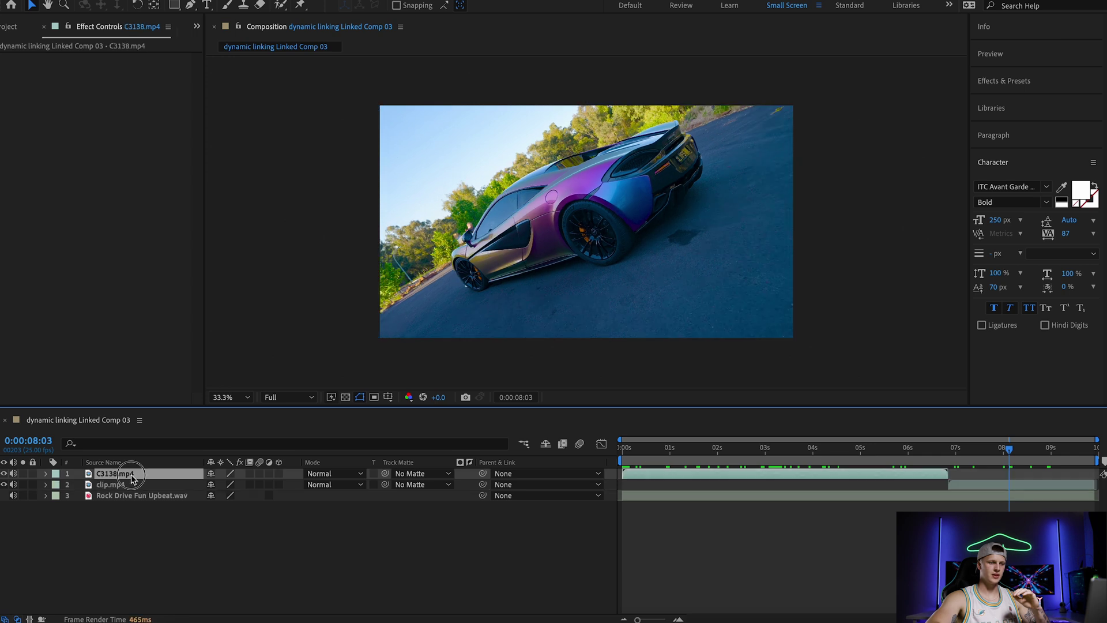
drag(700, 457, 807, 464)
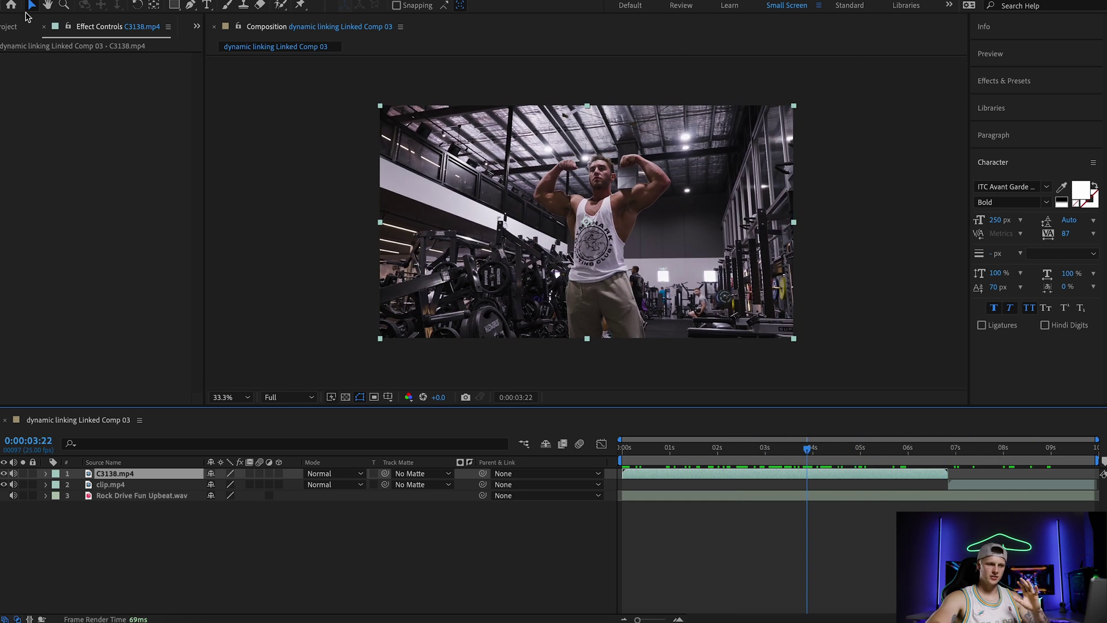
key(ctrl+t)
- Add HELLO over the gym shot and NEXOTIC over the car shot, split at the clip cut
click(575, 260)
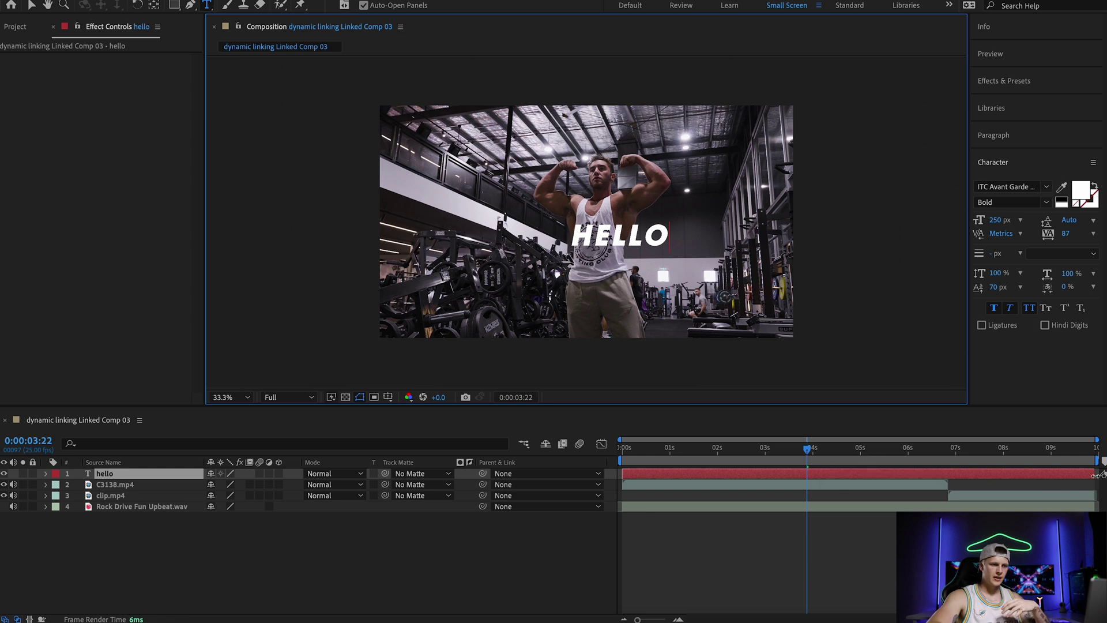
drag(1096, 474, 976, 490)
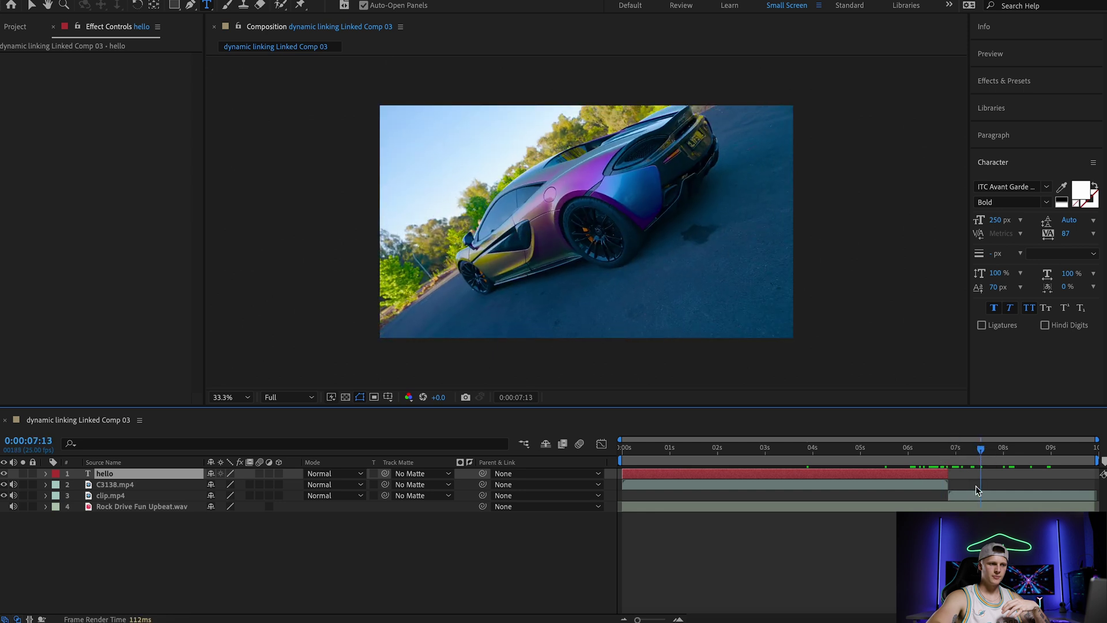
click(976, 498)
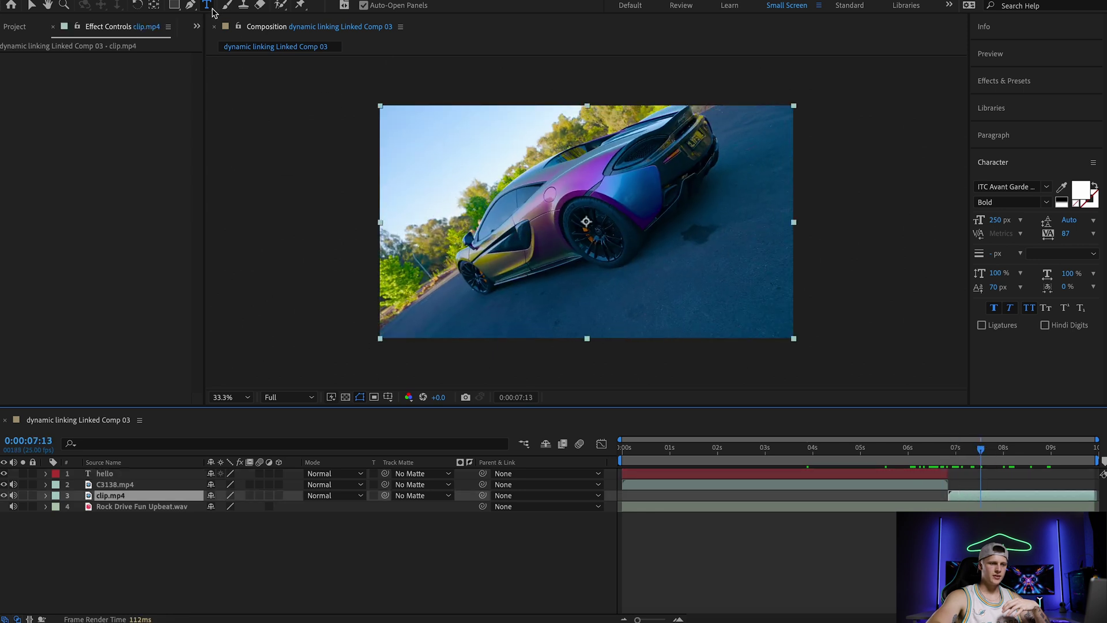
click(506, 230)
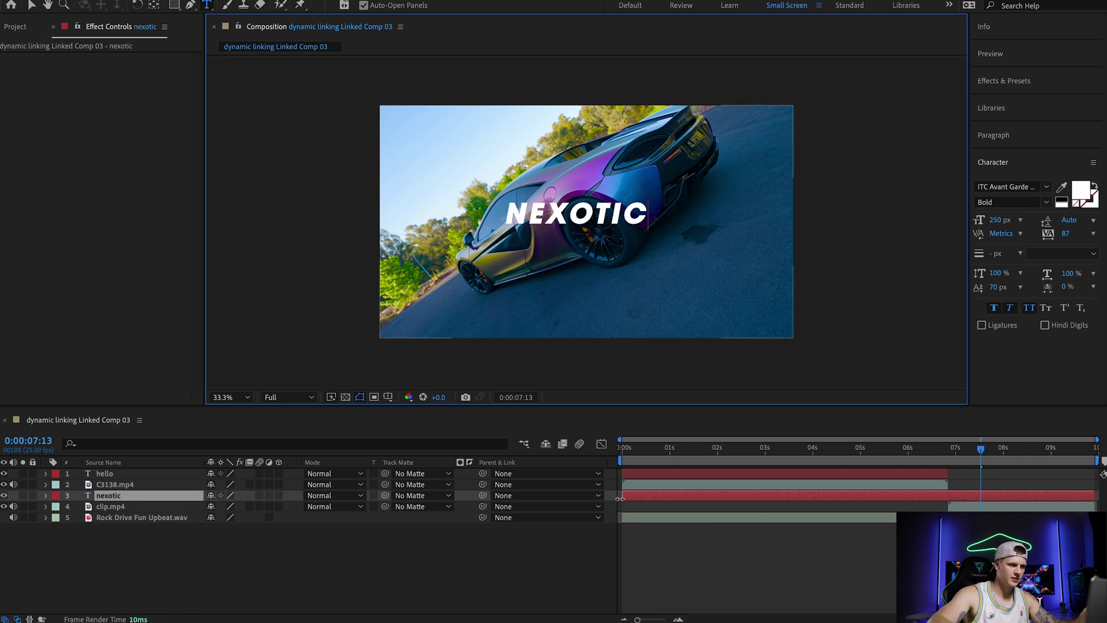
drag(625, 496, 928, 495)
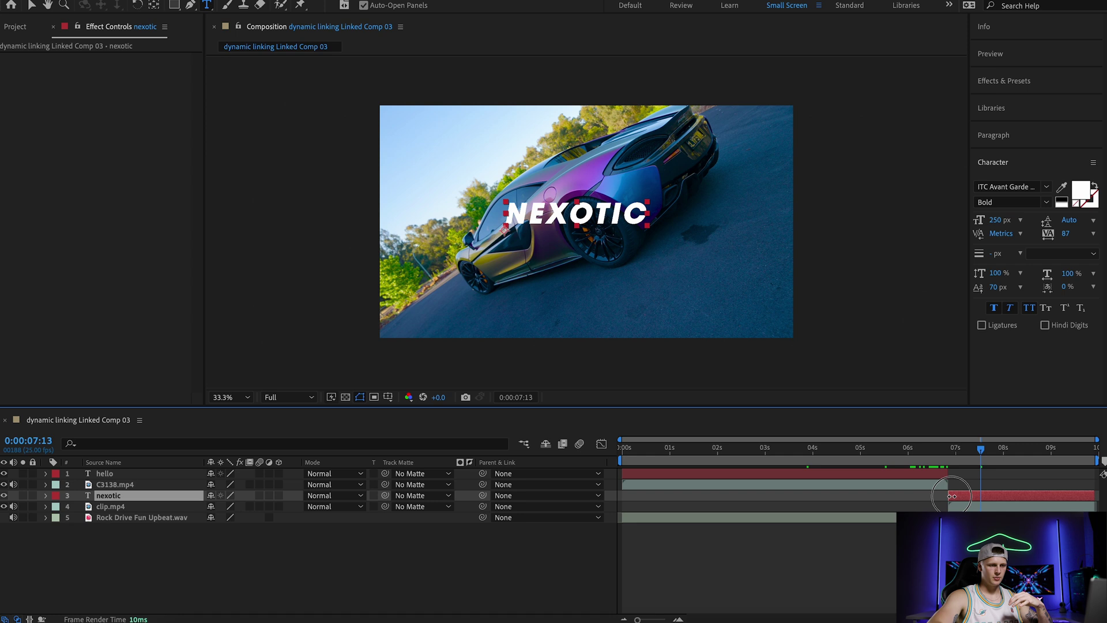
mouse_move(983, 461)
mouse_down()
mouse_move(1038, 456)
mouse_move(788, 456)
mouse_move(992, 456)
mouse_move(857, 457)
mouse_move(979, 456)
mouse_up()
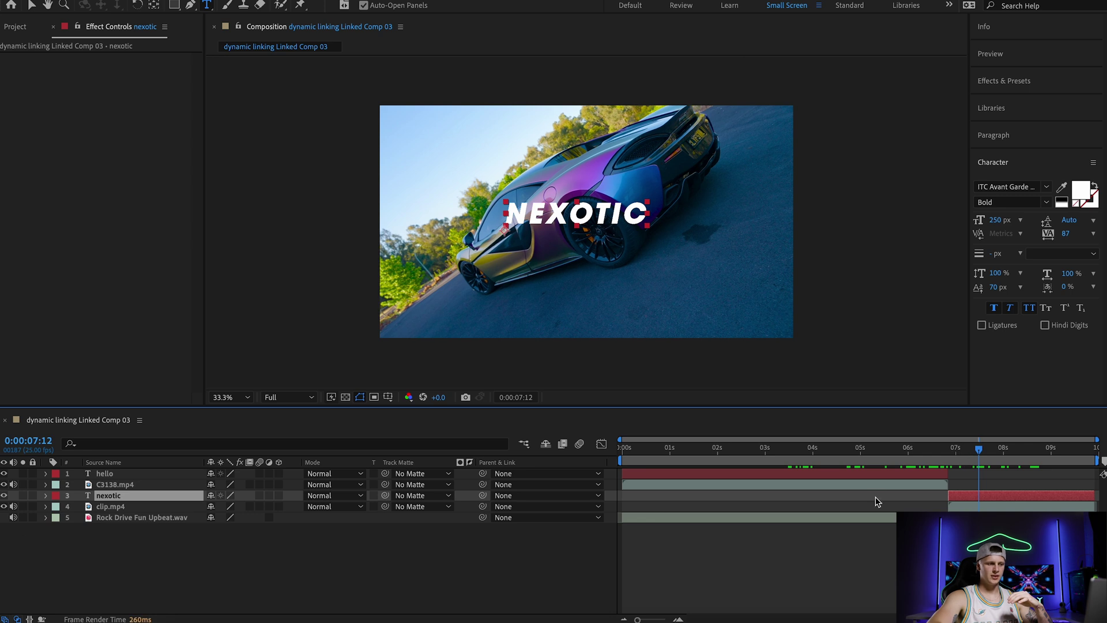
click(96, 1)
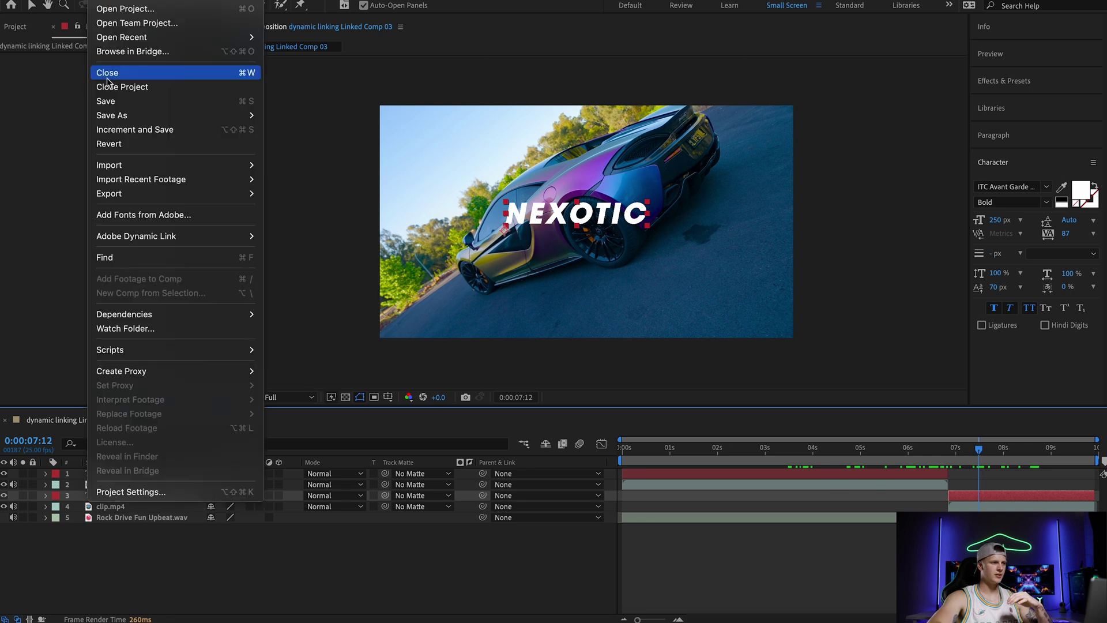
- Save the After Effects project, then scrub the linked comp's start in Premiere Pro
click(113, 101)
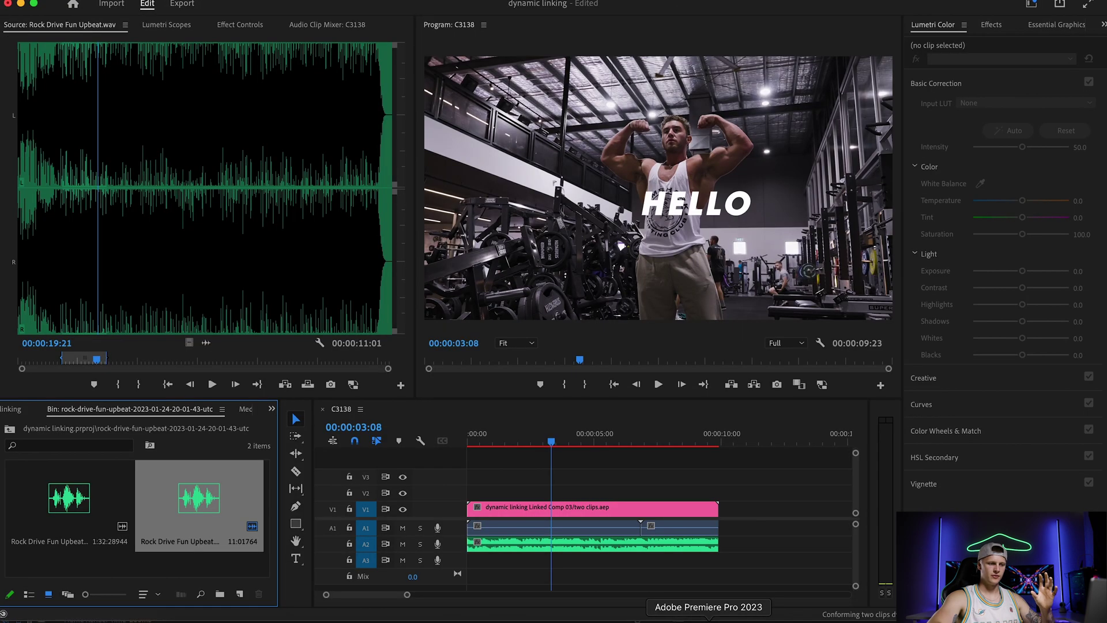
drag(551, 444, 585, 460)
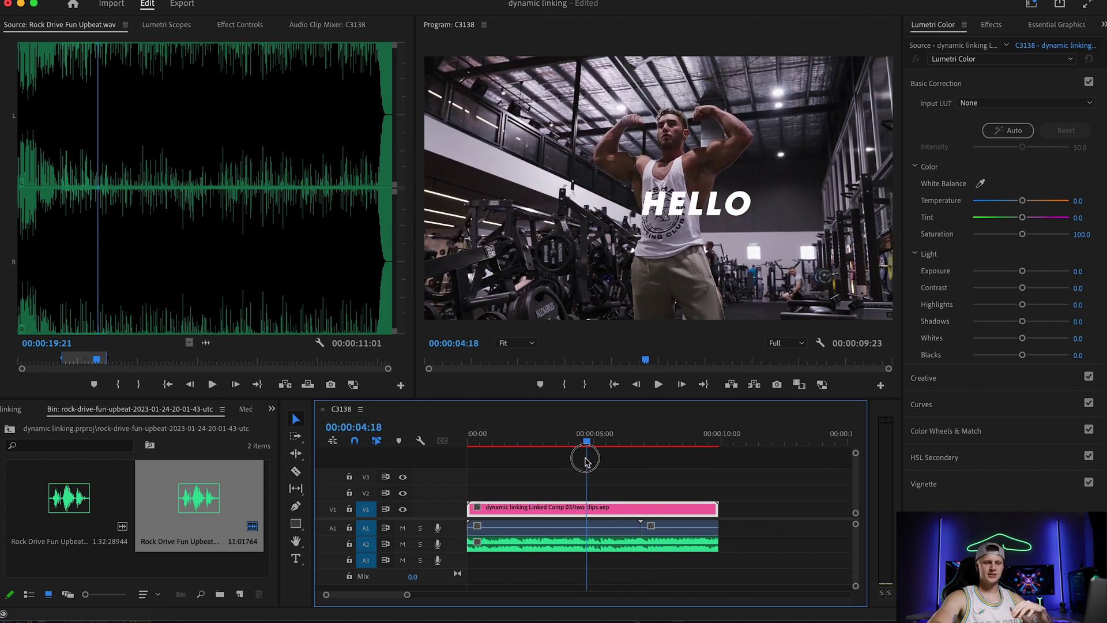